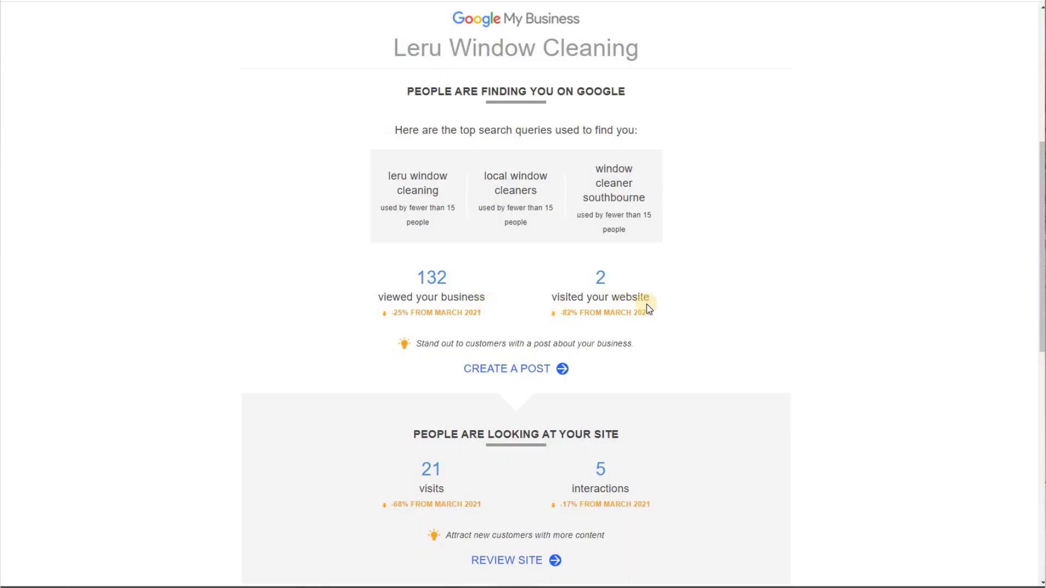
Scroll down and back up through the Leru Window Cleaning report email in Gmail
scroll(715, 314, "down", 2)
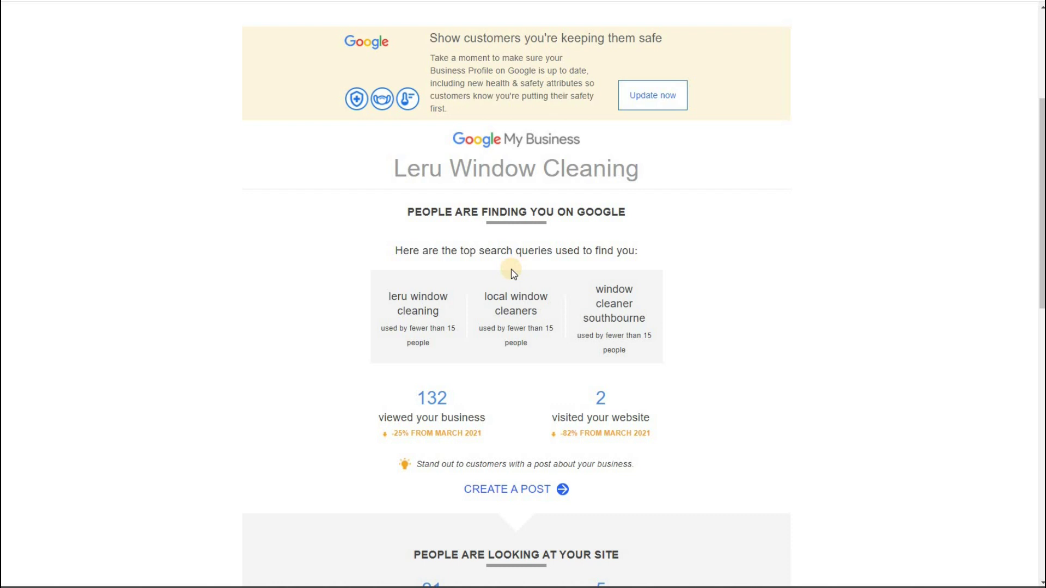
scroll(499, 274, "down", 2)
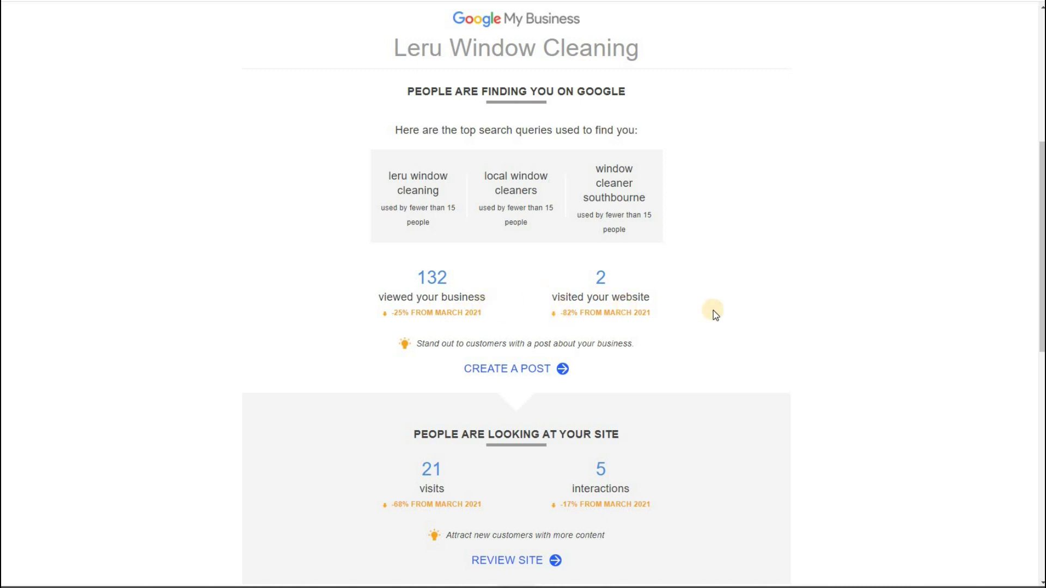
scroll(561, 336, "down", 2)
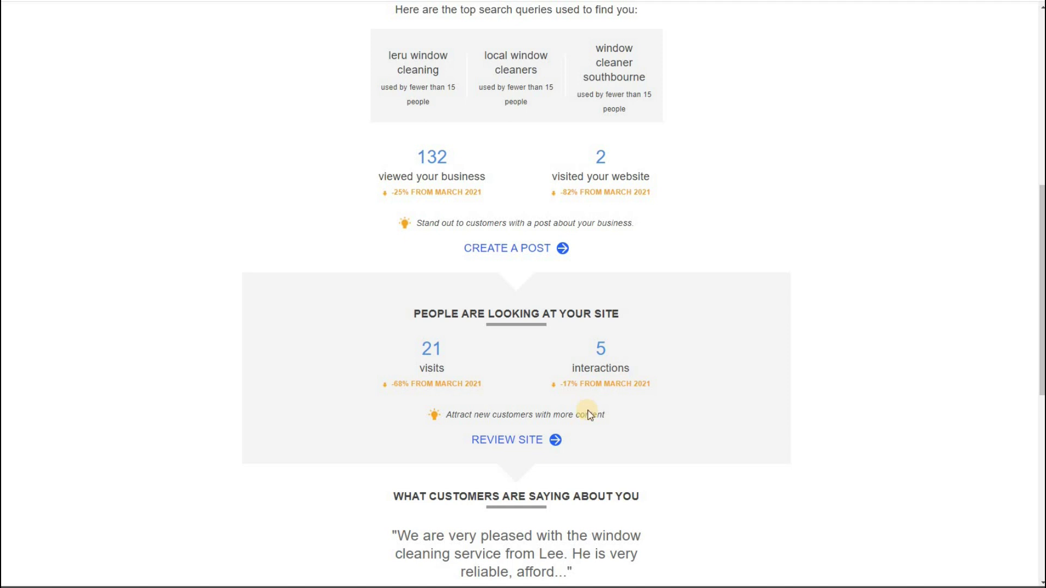
scroll(588, 414, "down", 2)
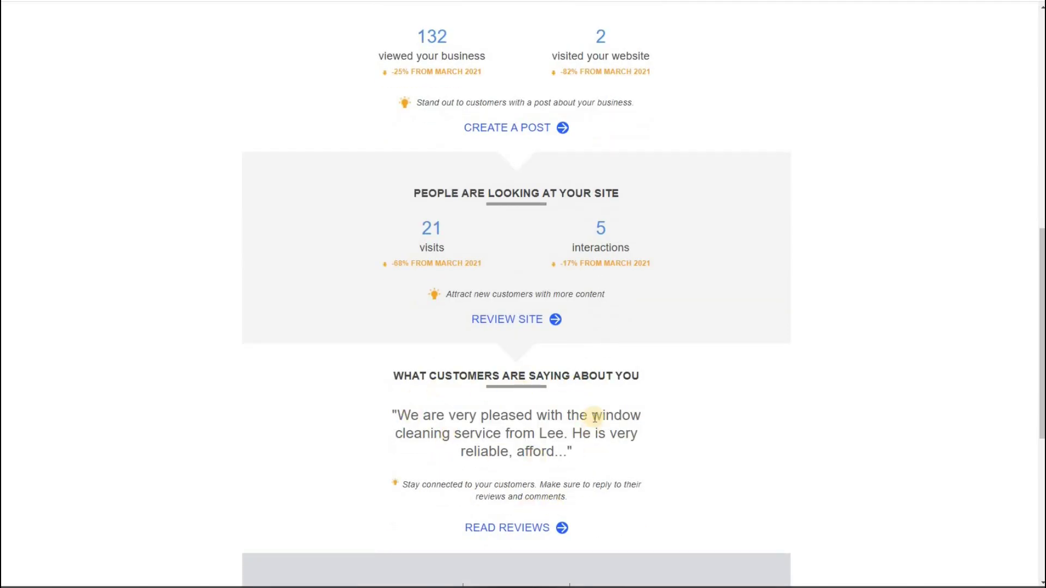
scroll(572, 420, "down", 2)
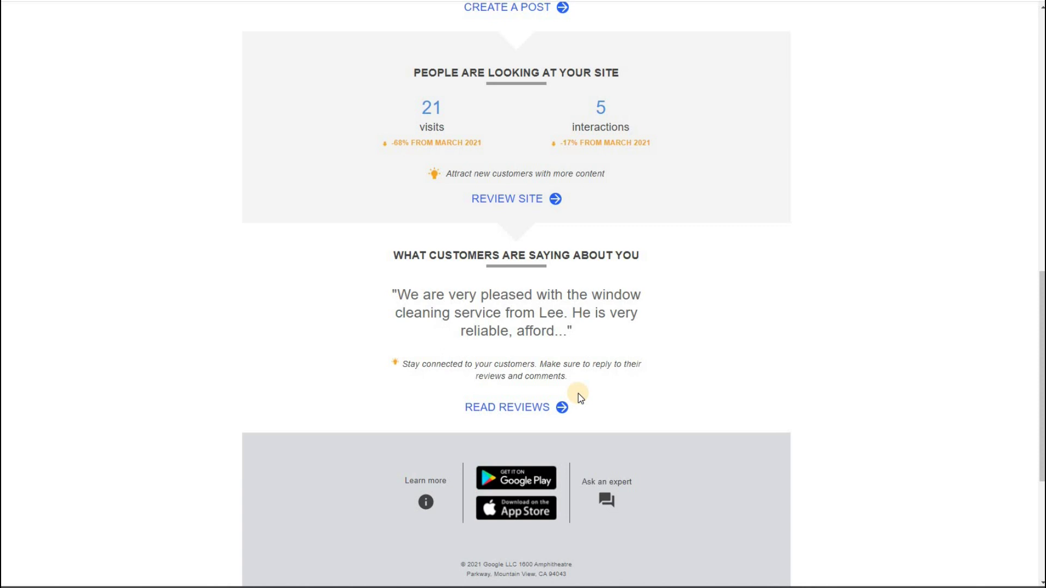
scroll(579, 392, "up", 3)
scroll(591, 282, "up", 2)
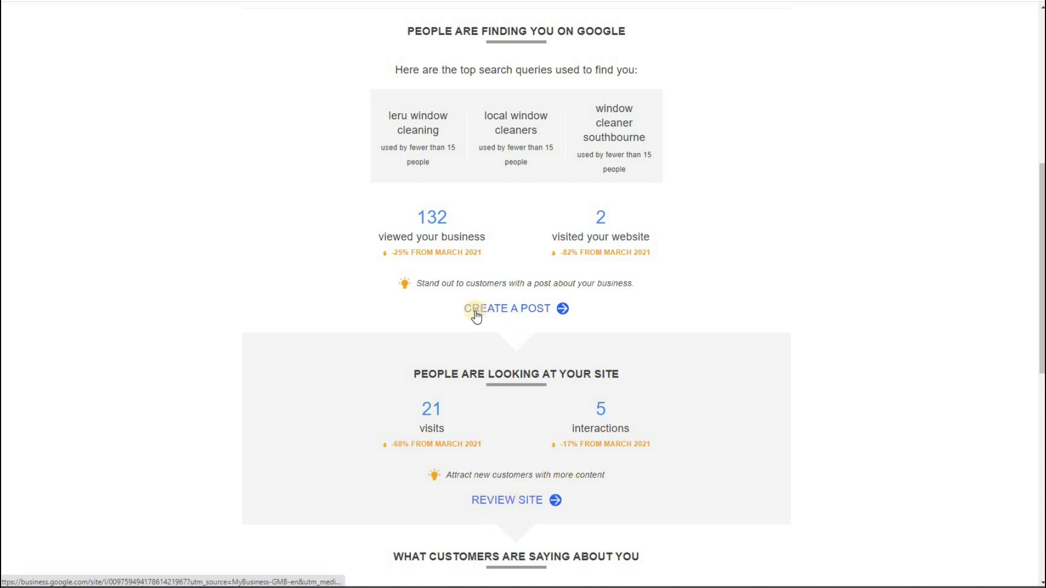
scroll(550, 278, "up", 2)
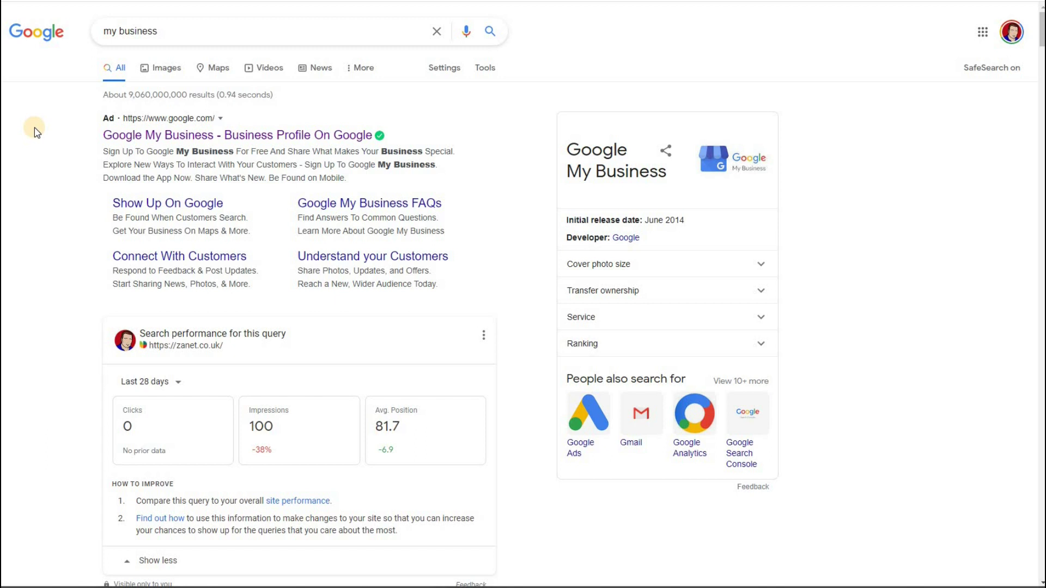
Scroll to the 'You manage these Business Profiles' panel and view all Business Profiles
scroll(36, 131, "down", 4)
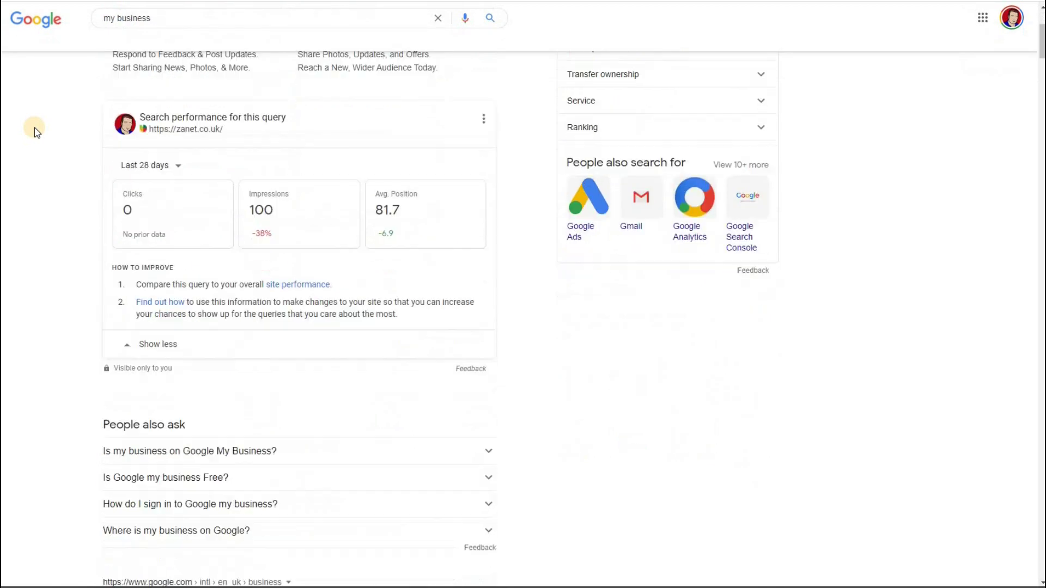
scroll(36, 131, "down", 3)
scroll(36, 131, "down", 3)
scroll(35, 131, "down", 3)
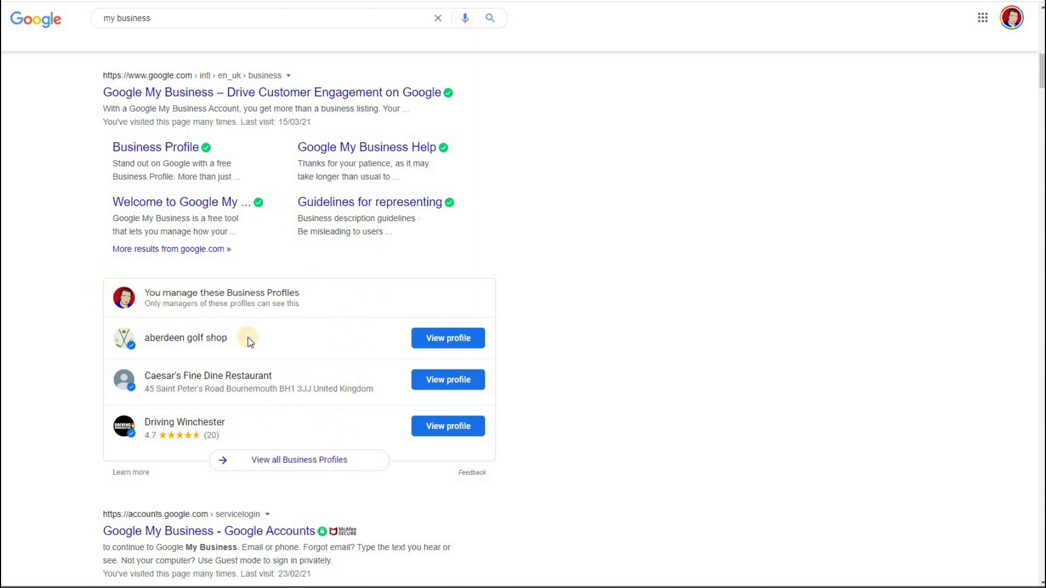
left_click(316, 466)
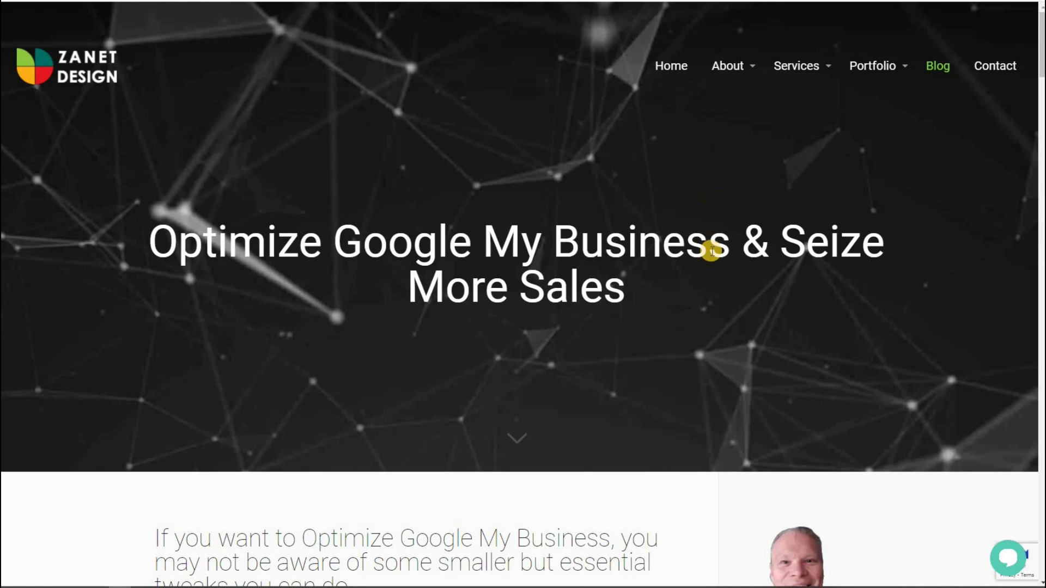
Read down through Zanet's 'Optimize Google My Business & Seize More Sales' post and back up
scroll(708, 260, "down", 3)
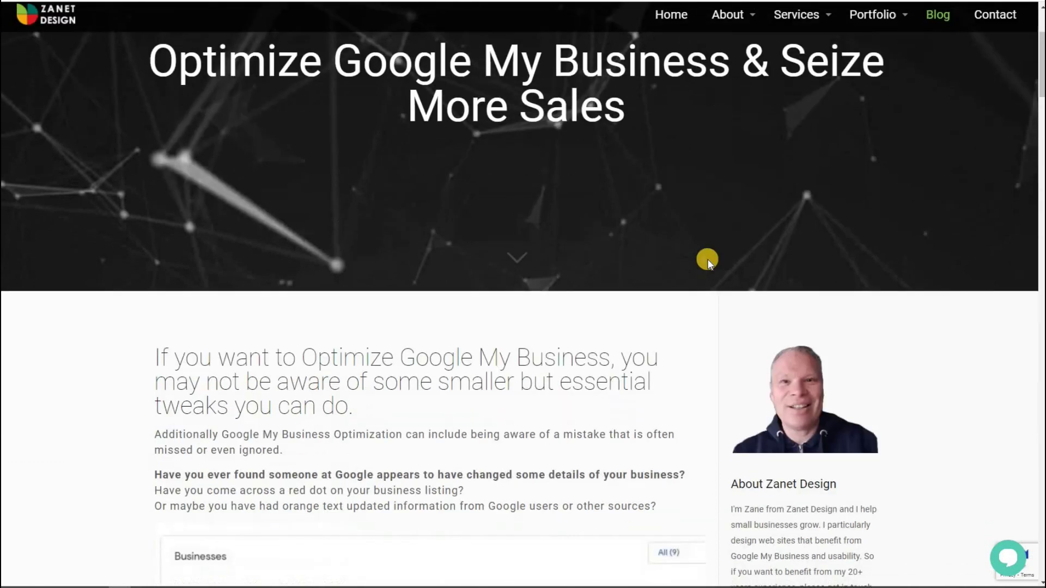
scroll(708, 260, "down", 7)
scroll(551, 263, "down", 4)
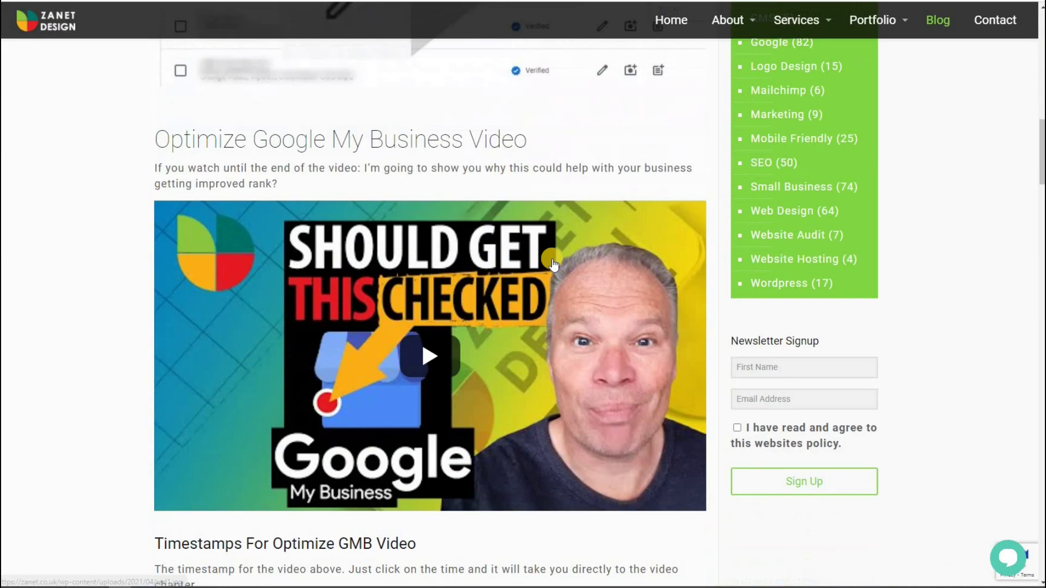
scroll(551, 261, "down", 4)
scroll(551, 259, "down", 4)
scroll(547, 326, "down", 4)
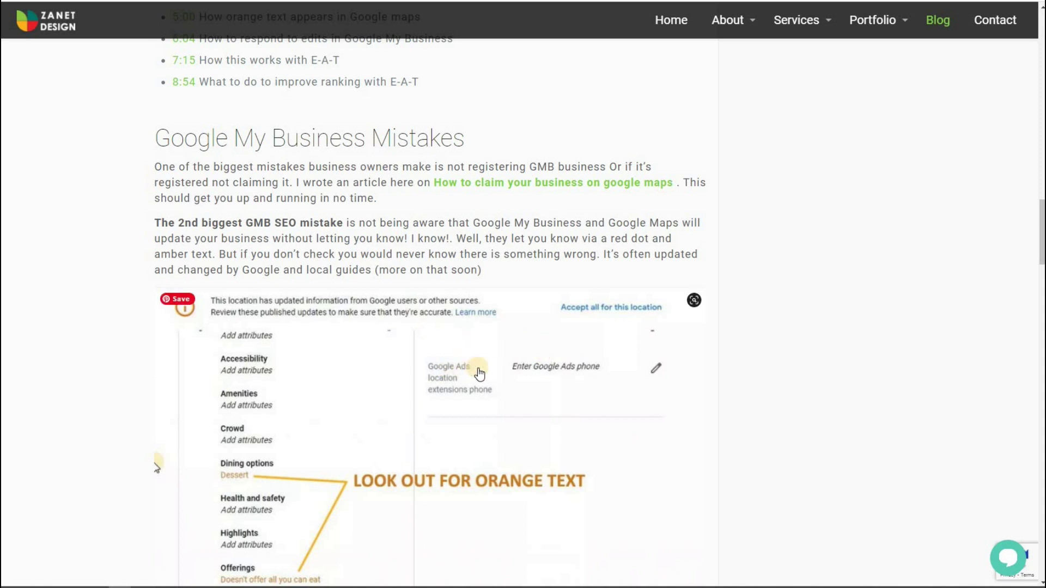
scroll(532, 343, "down", 1)
scroll(506, 354, "down", 3)
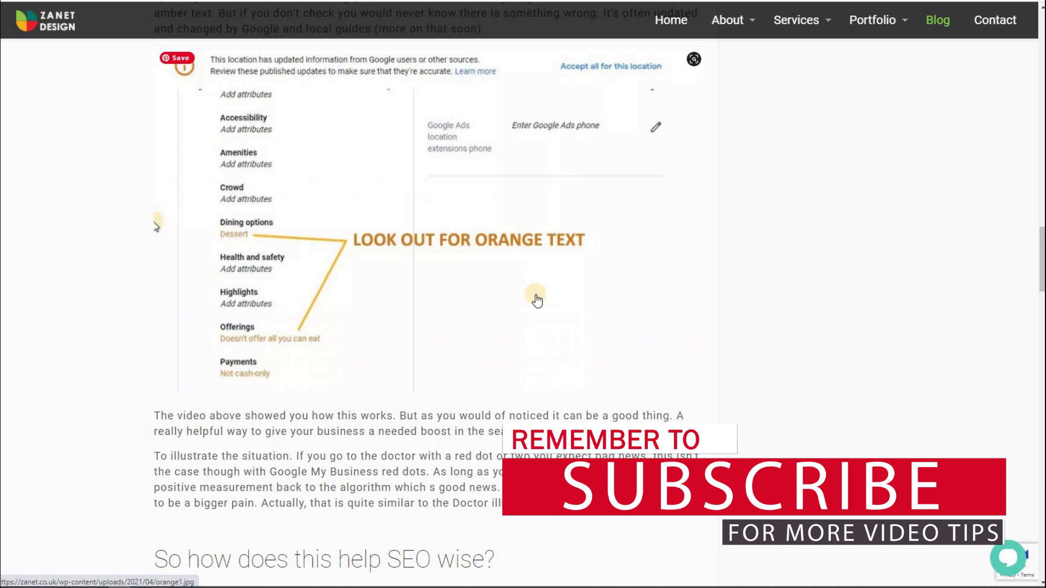
scroll(537, 300, "up", 4)
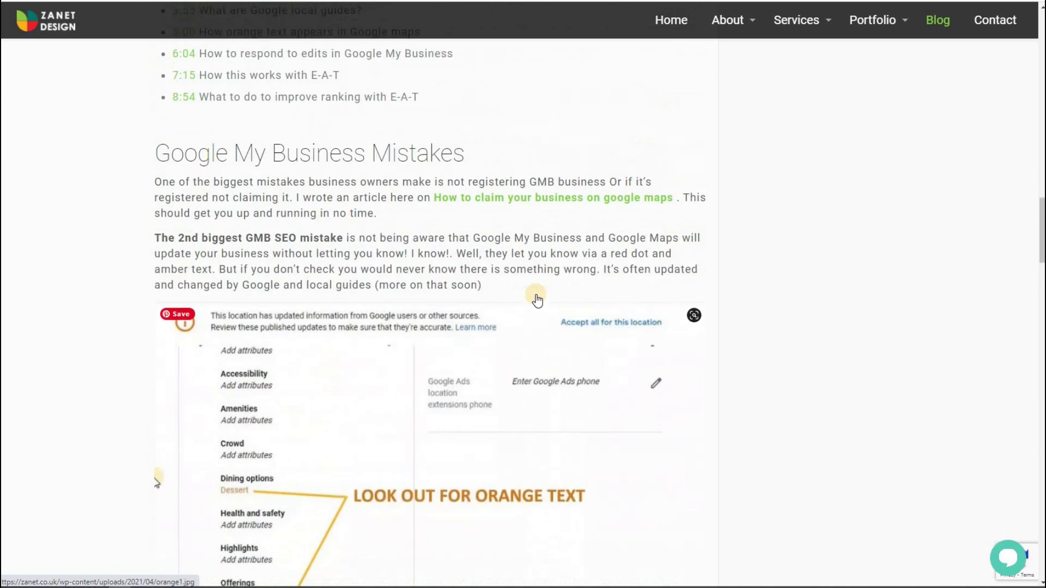
scroll(534, 296, "up", 8)
scroll(534, 296, "up", 4)
scroll(426, 350, "up", 1)
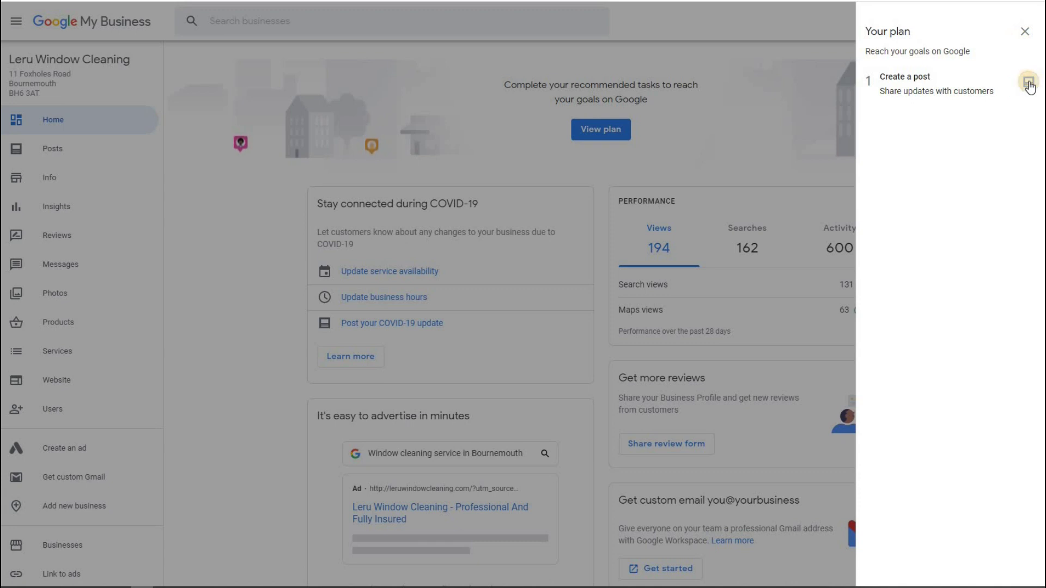
Close Leru Window Cleaning's plan panel, reopen and close it again, then scroll the dashboard
left_click(721, 156)
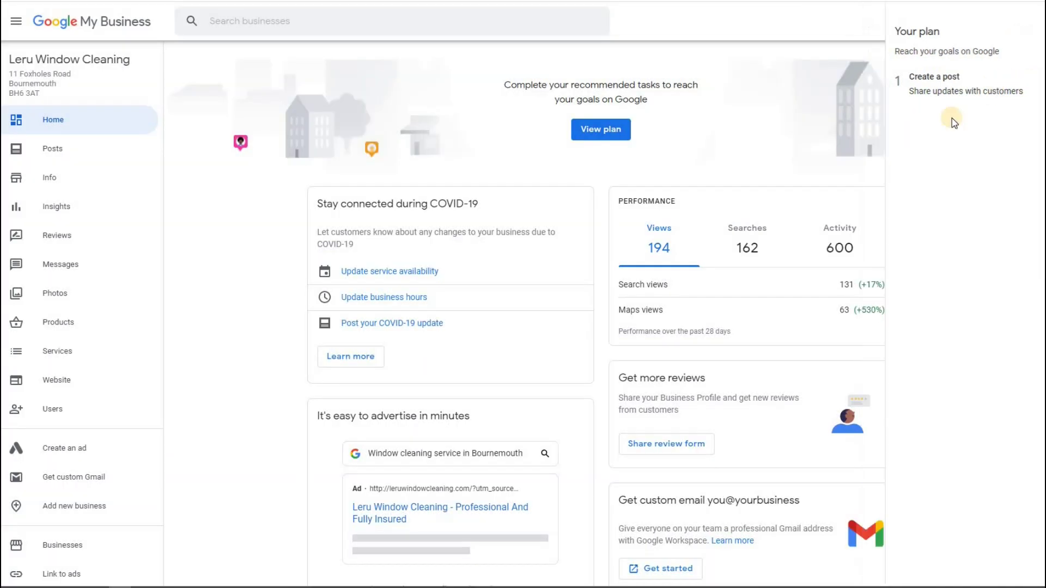
left_click(608, 129)
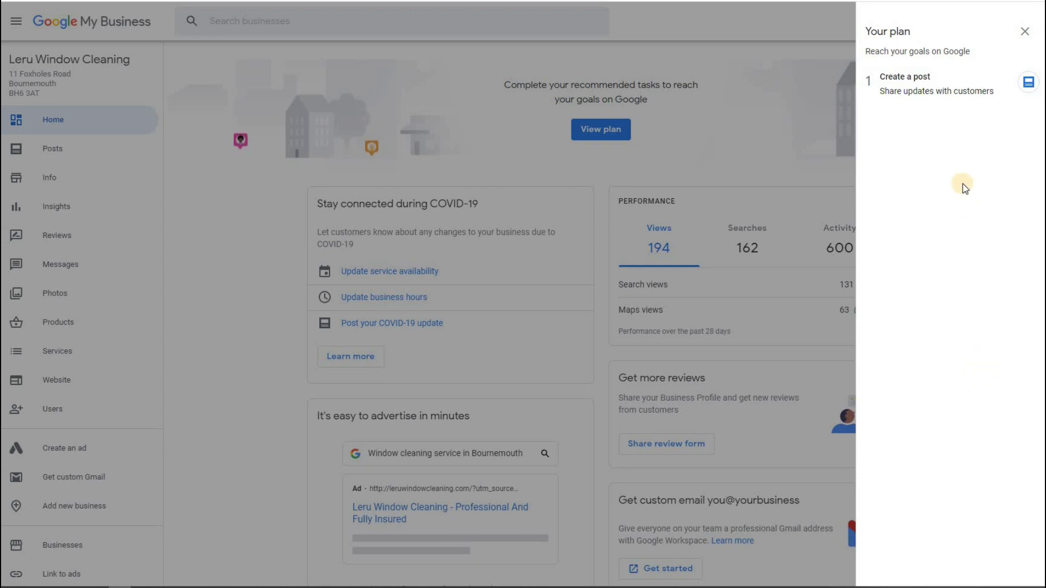
left_click(228, 236)
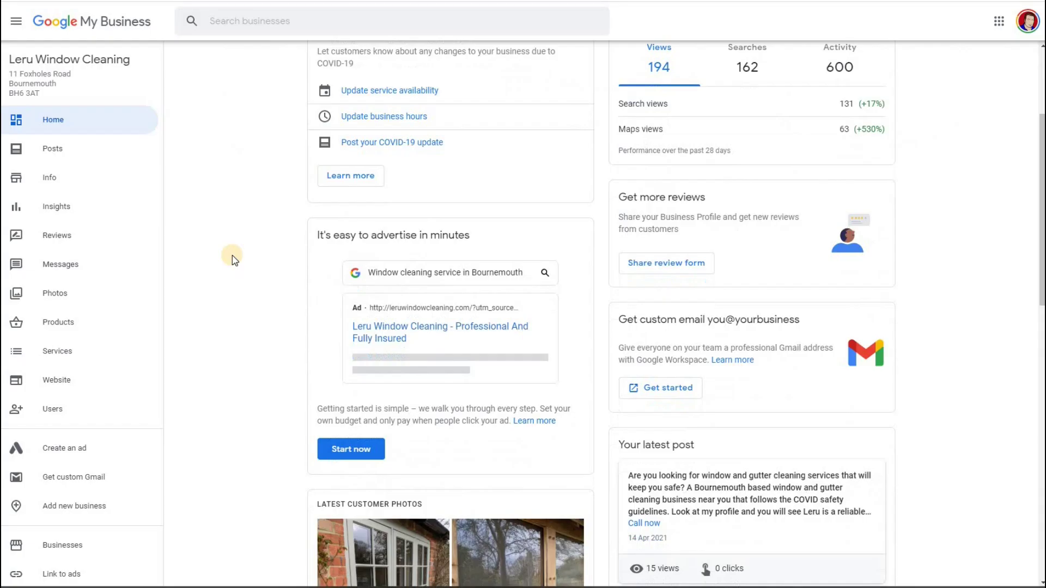
scroll(231, 256, "down", 2)
scroll(230, 256, "down", 3)
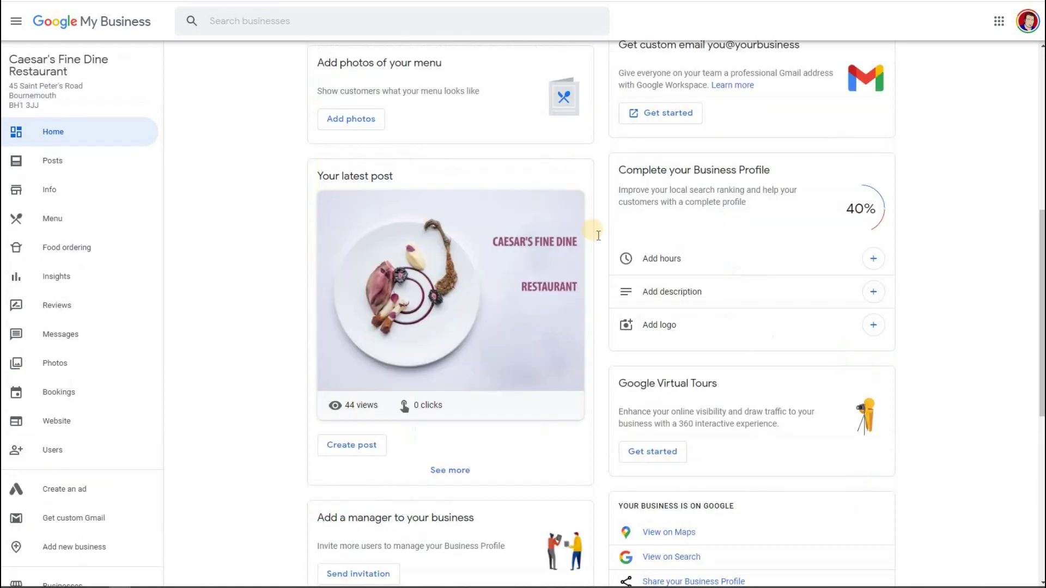
Scroll Caesar's Fine Dine Restaurant dashboard to its 40% complete Business Profile card
scroll(862, 349, "up", 1)
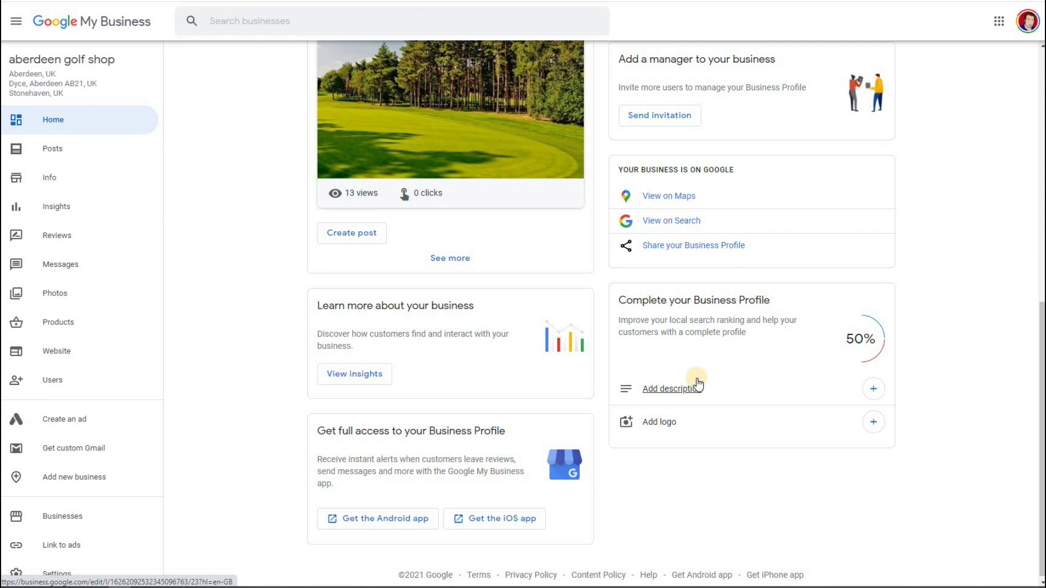
Scroll the aberdeen golf shop dashboard to its profile completion card
scroll(698, 384, "up", 1)
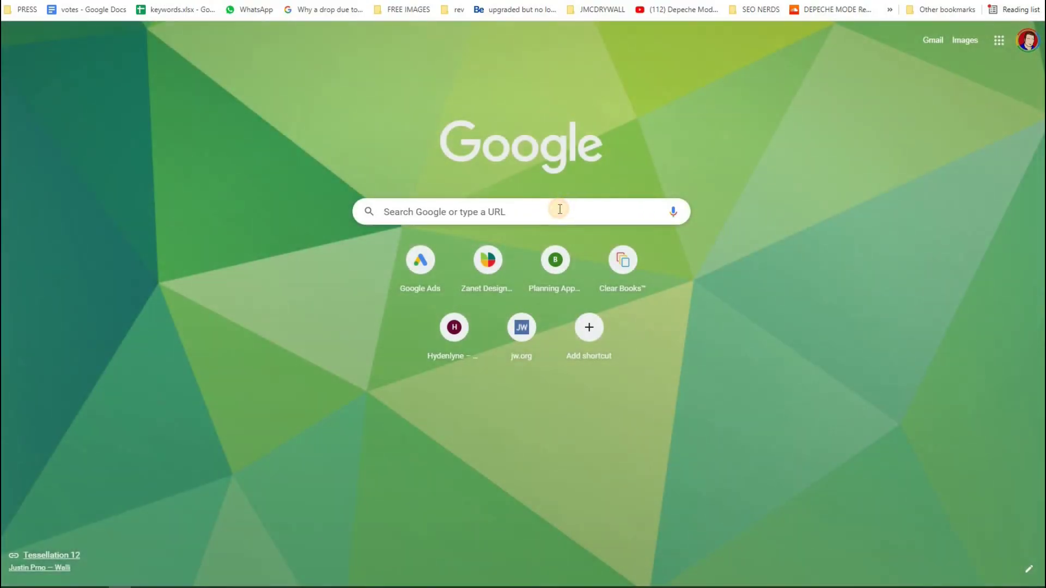
Search Google for the suggested 'zanet add photos'
left_click(559, 209)
type("zanet")
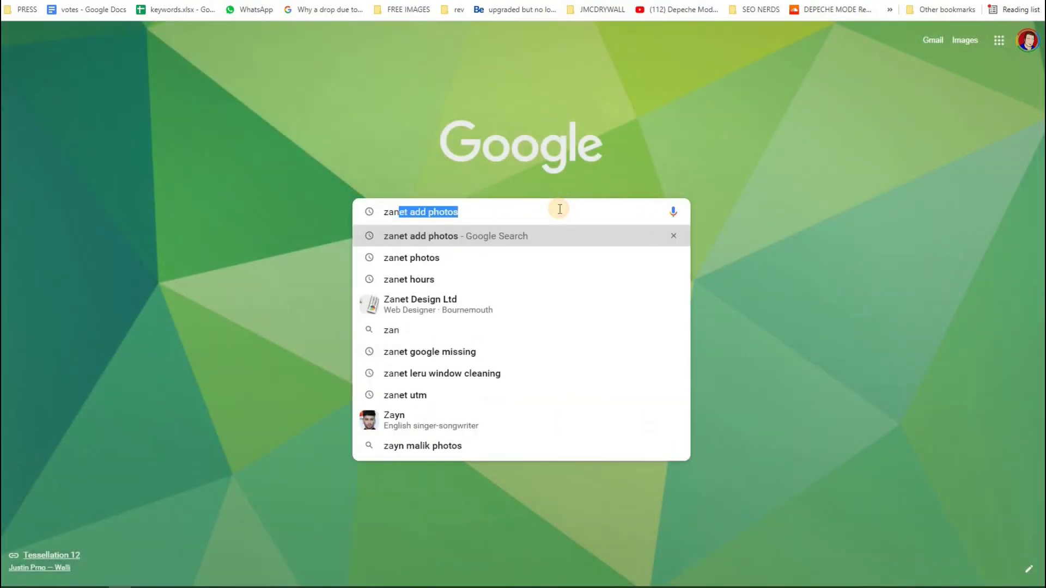
left_click(487, 213)
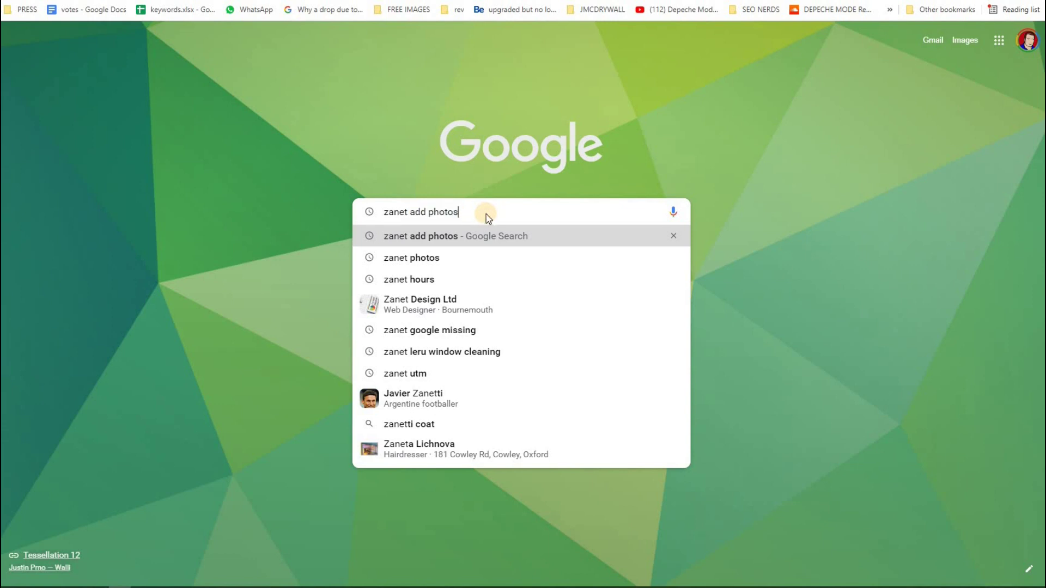
key("Return")
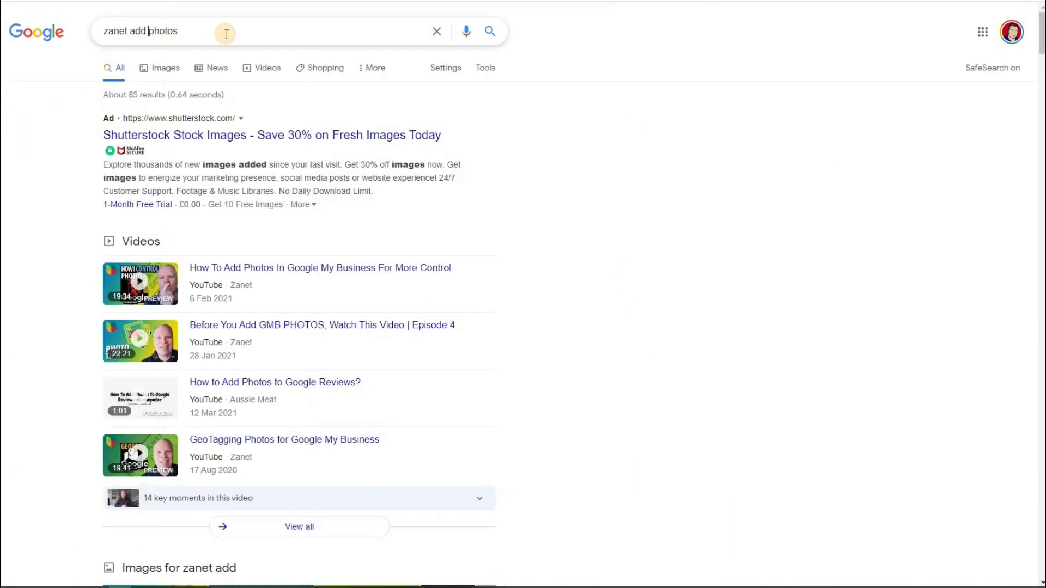
Change the query to 'zanet add keywords' and expand the keywords video's key moments
double_click(226, 34)
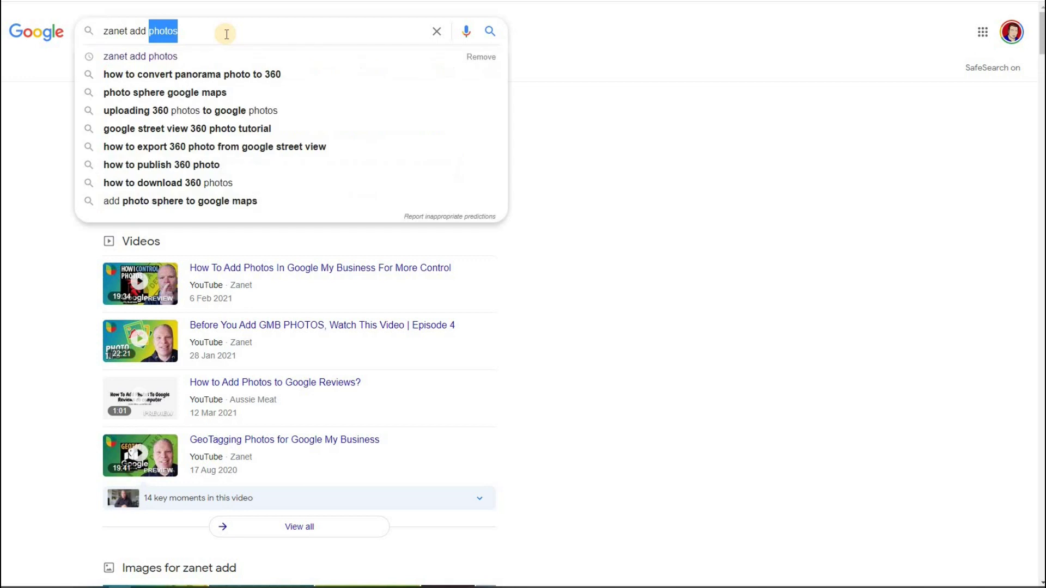
type("ke")
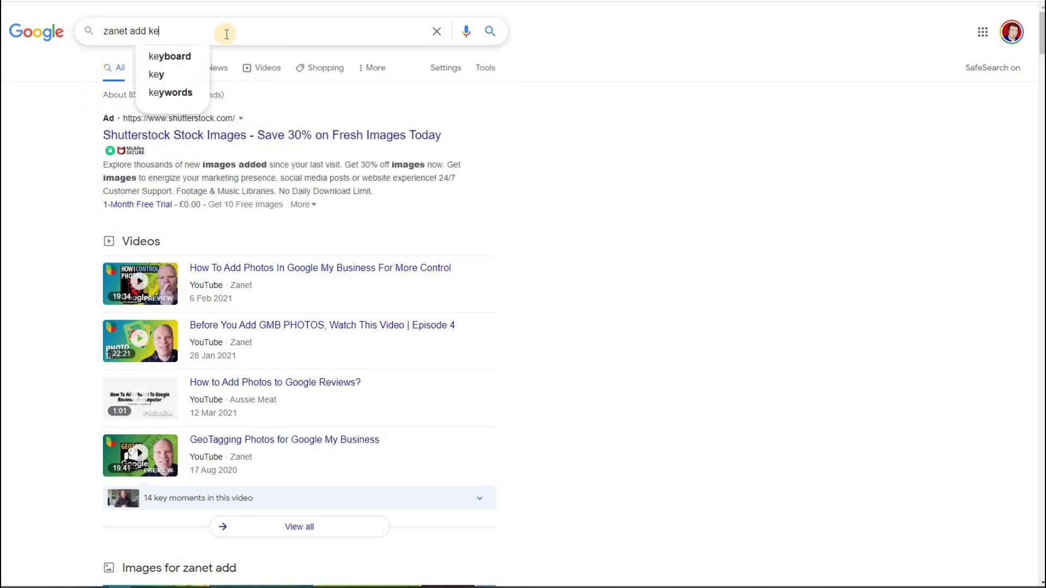
type("ywords")
key("Return")
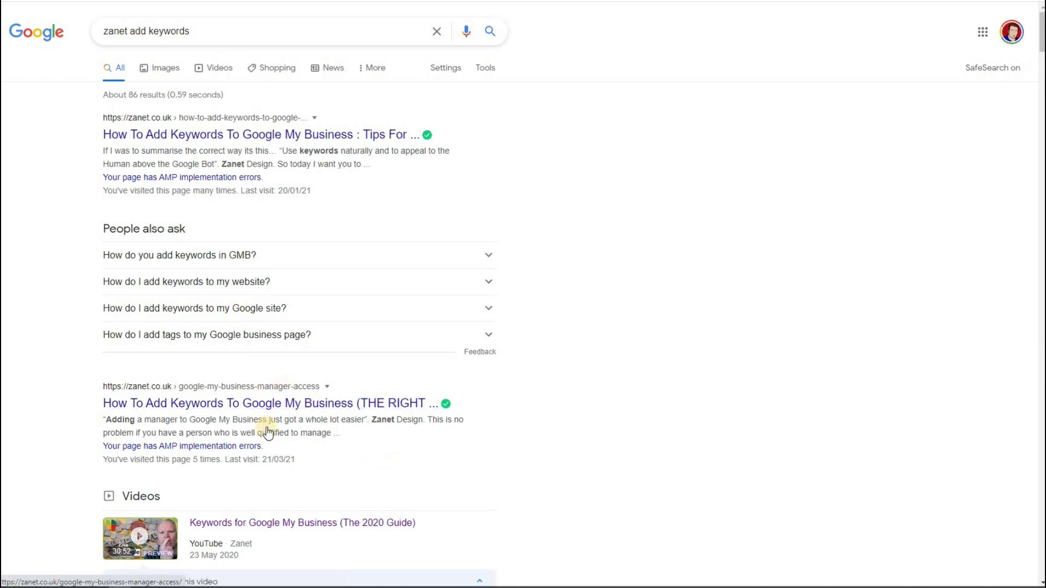
scroll(269, 427, "down", 2)
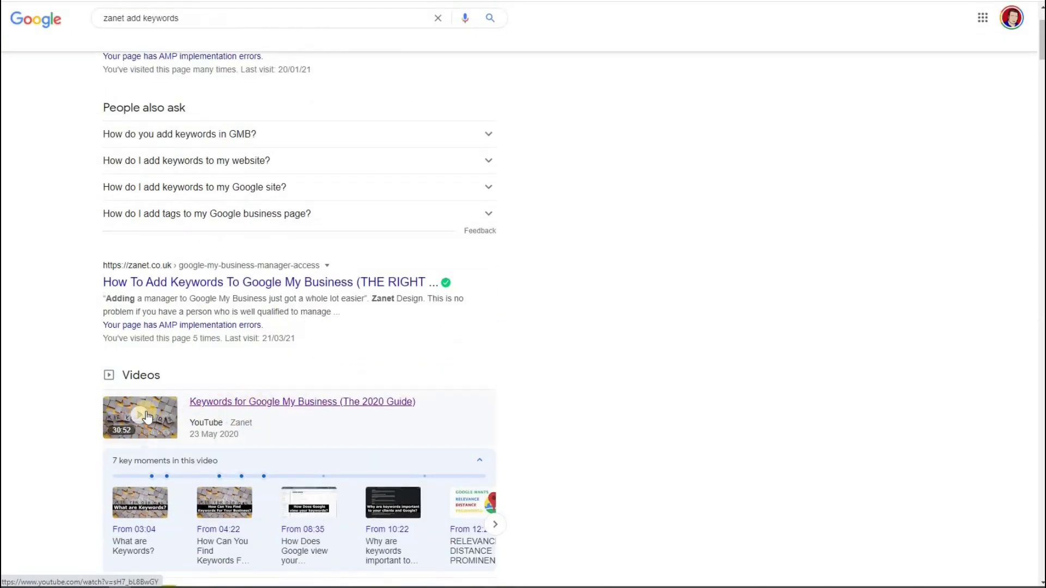
scroll(197, 403, "down", 2)
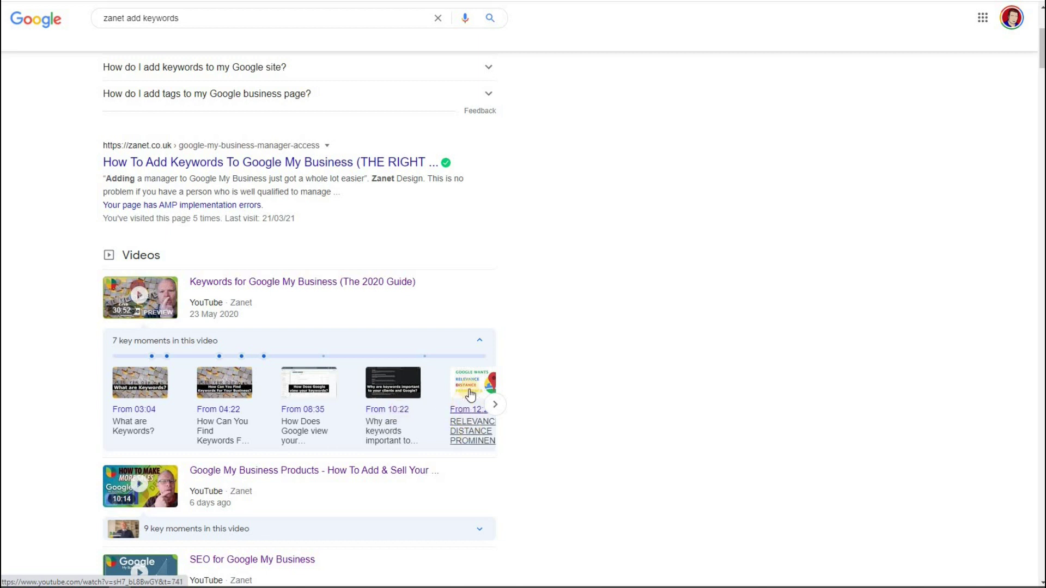
left_click(495, 404)
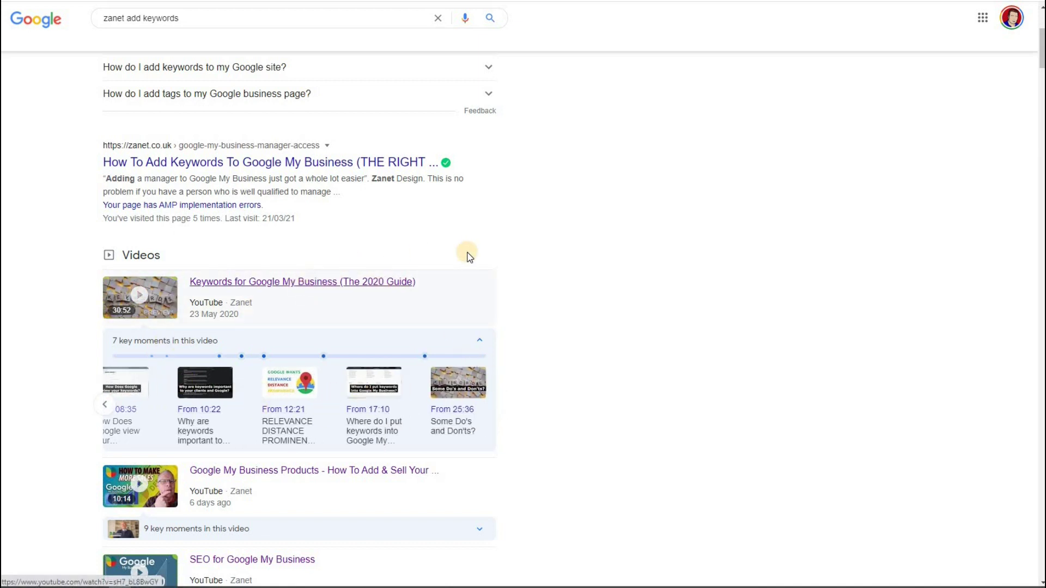
scroll(468, 254, "up", 2)
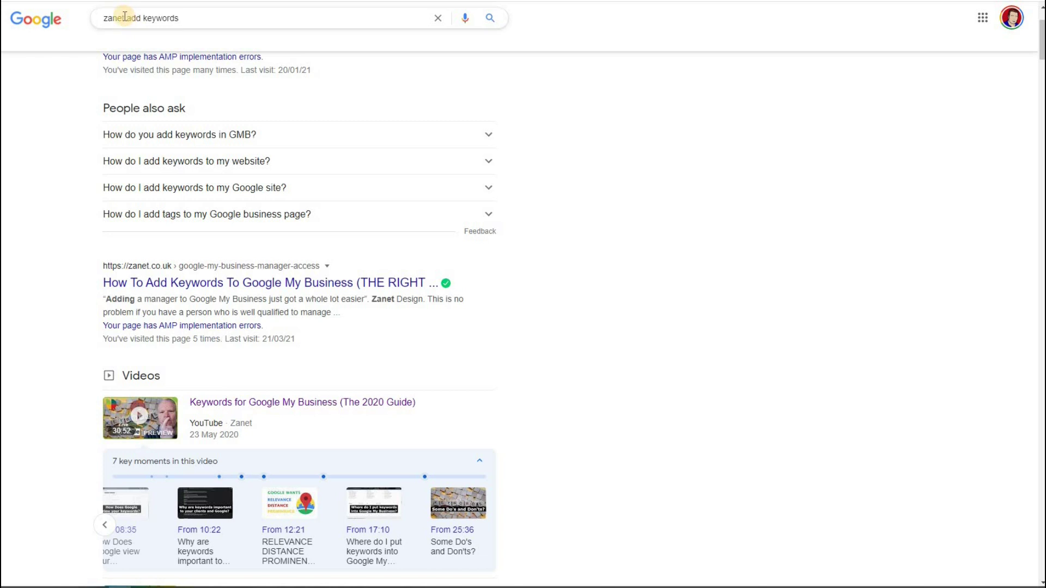
left_click_drag(103, 18, 164, 13)
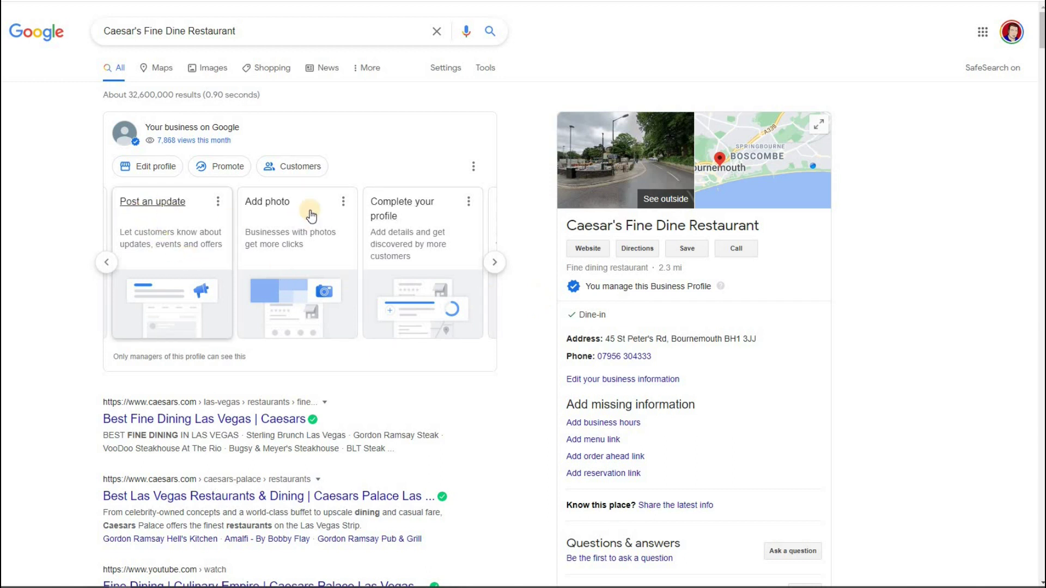
Advance Caesar's Fine Dine Restaurant suggestion cards by one and choose Add photo
left_click(497, 263)
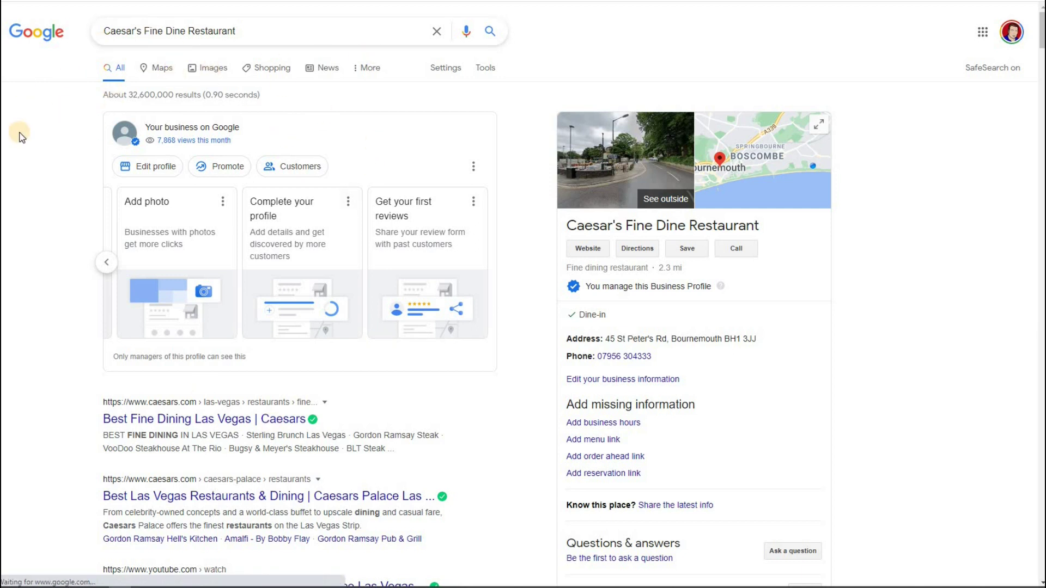
left_click(152, 206)
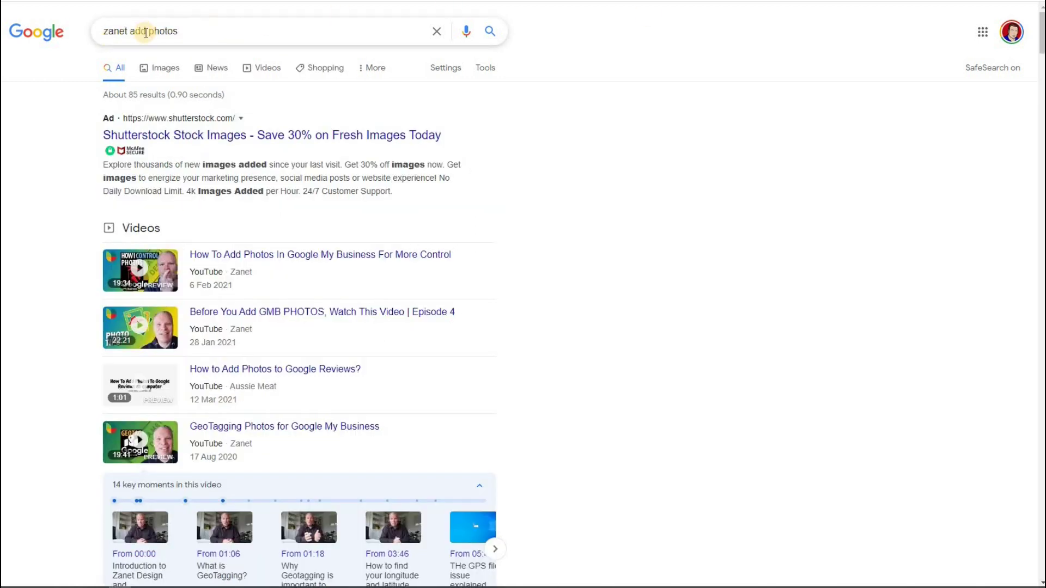
left_click_drag(103, 31, 127, 31)
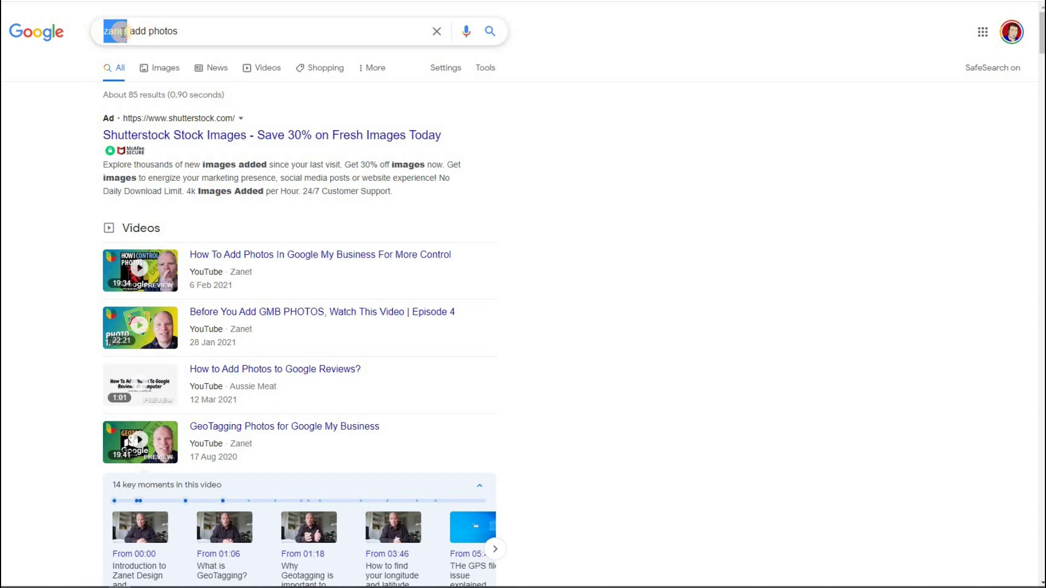
left_click(34, 119)
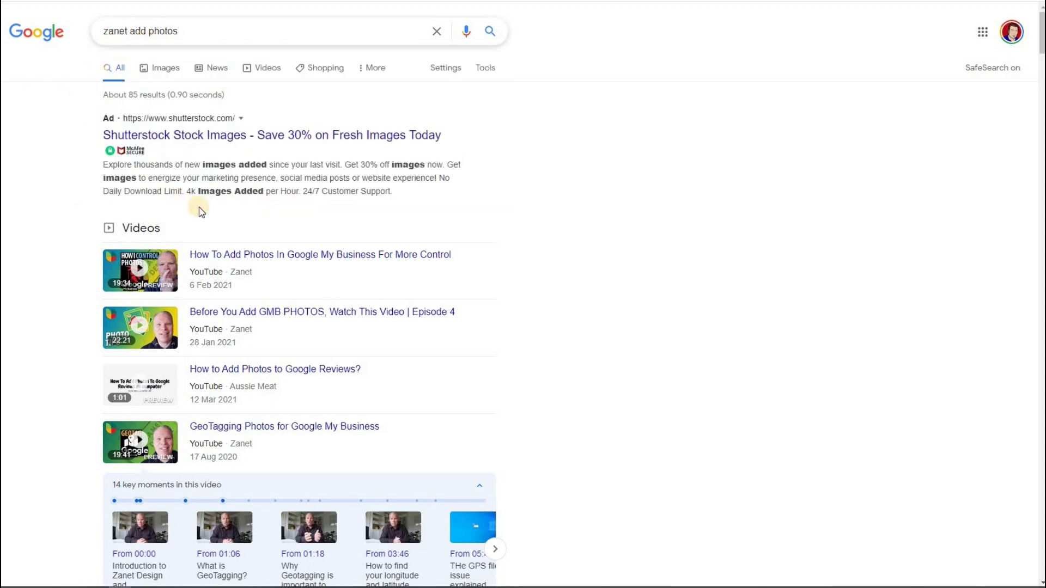
scroll(280, 298, "down", 2)
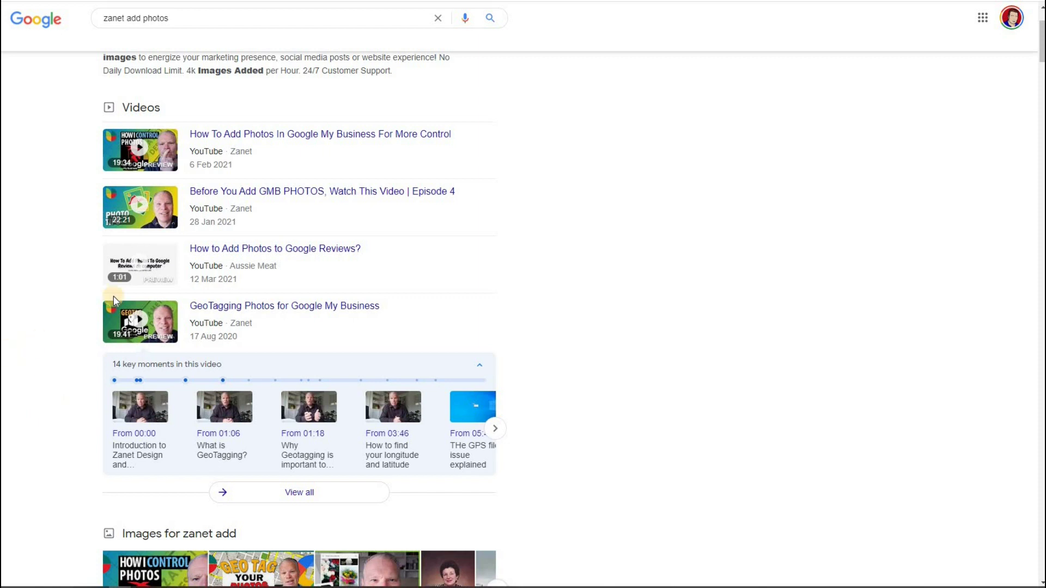
scroll(743, 121, "up", 1)
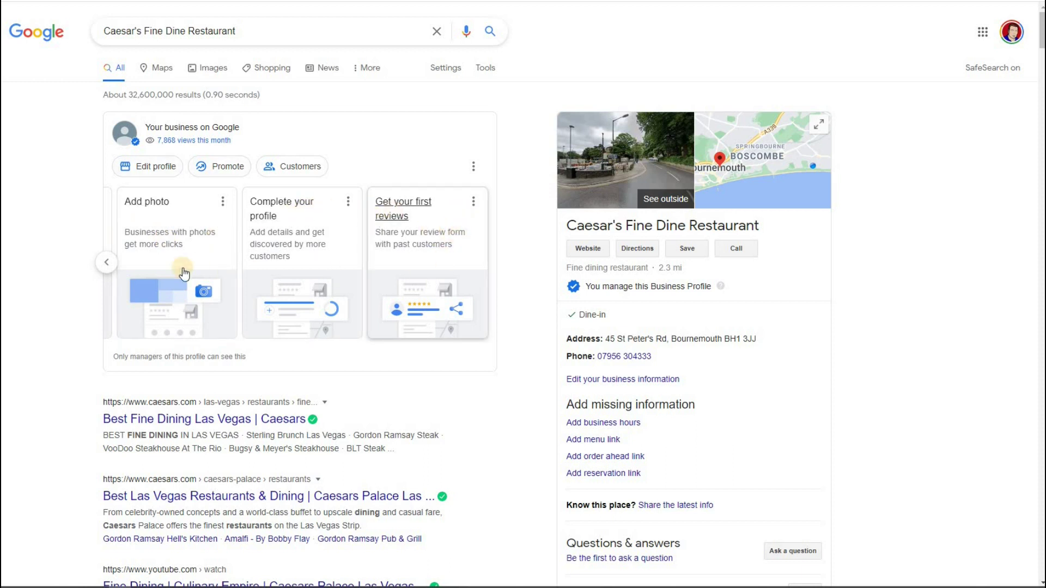
Page the 'Your business on Google' cards back to Get custom email, opening hours and Post an update
left_click(109, 265)
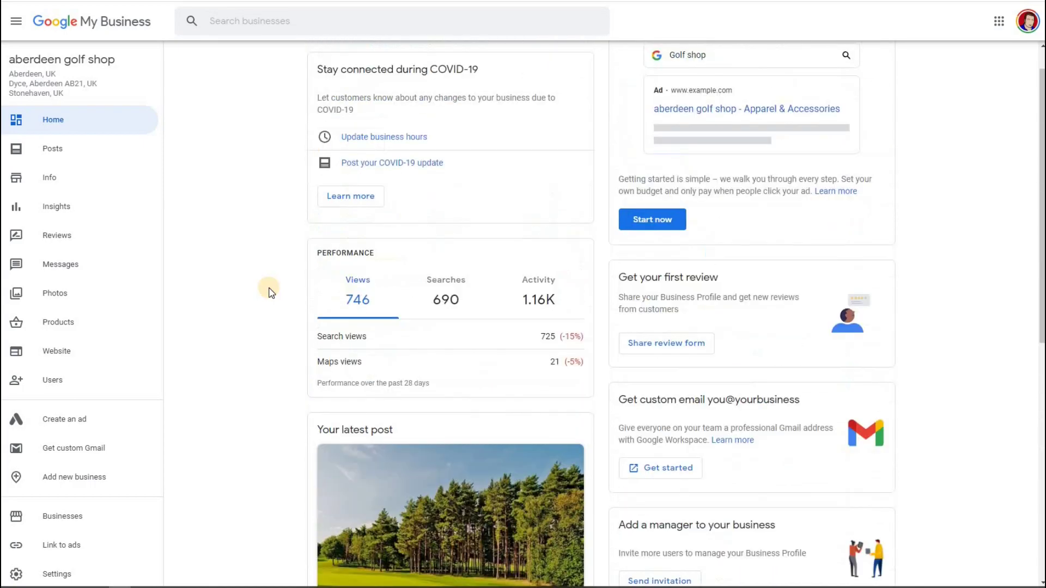
scroll(268, 289, "up", 1)
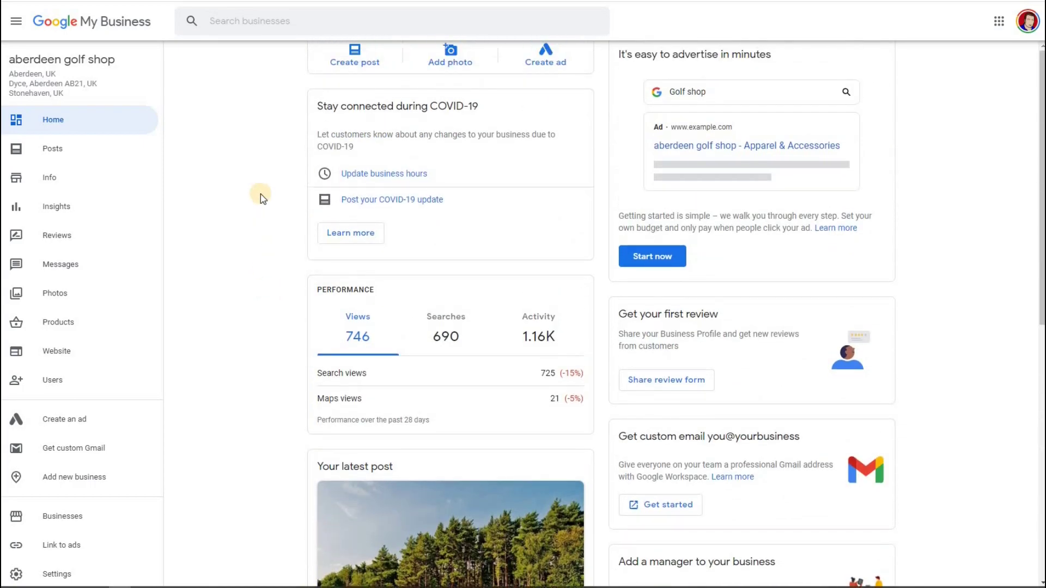
Visit the golf shop's Posts, Messages and Photos pages, ending on Products
left_click(50, 149)
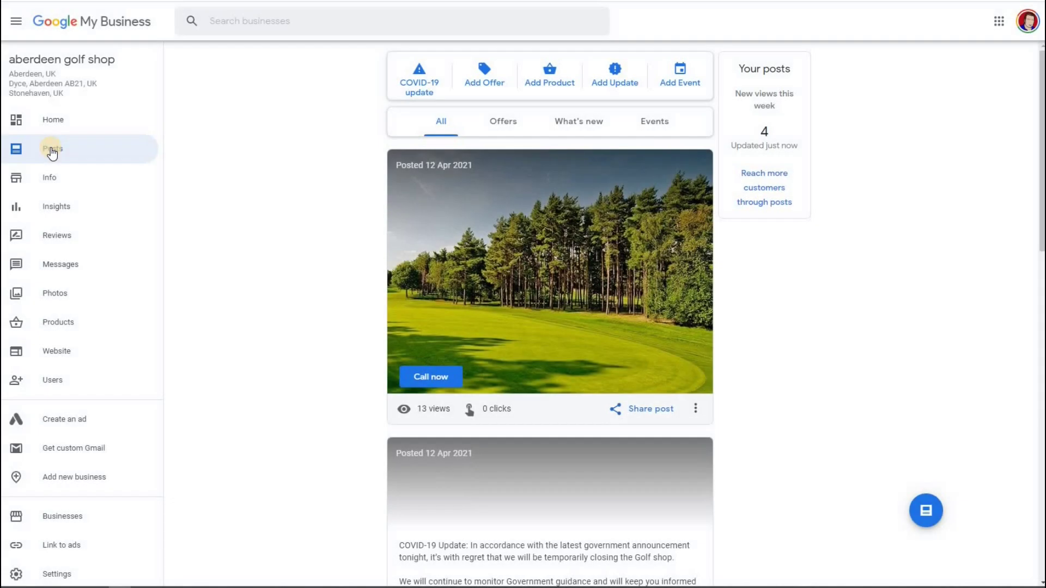
left_click(61, 266)
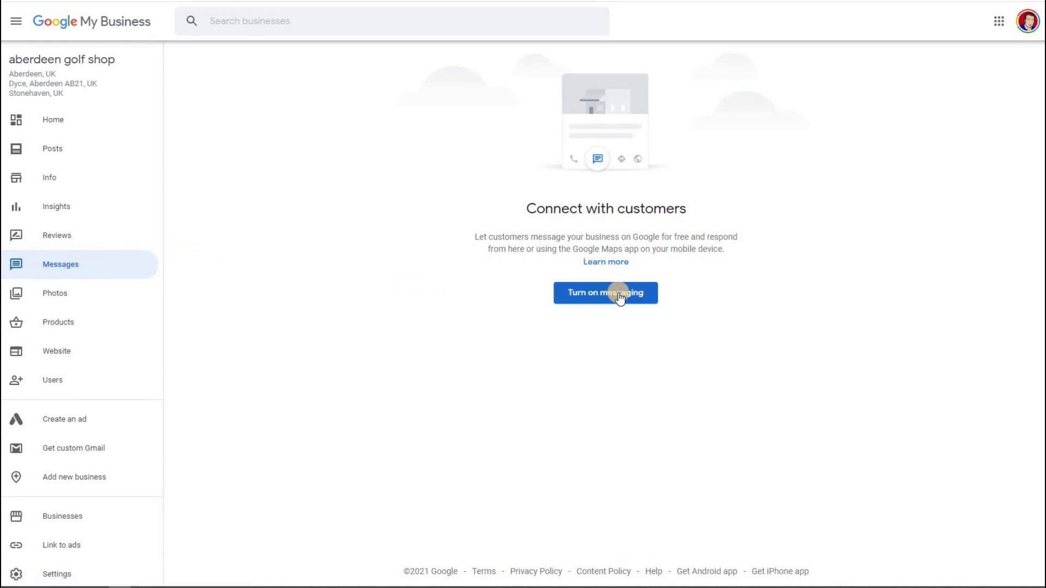
left_click(62, 297)
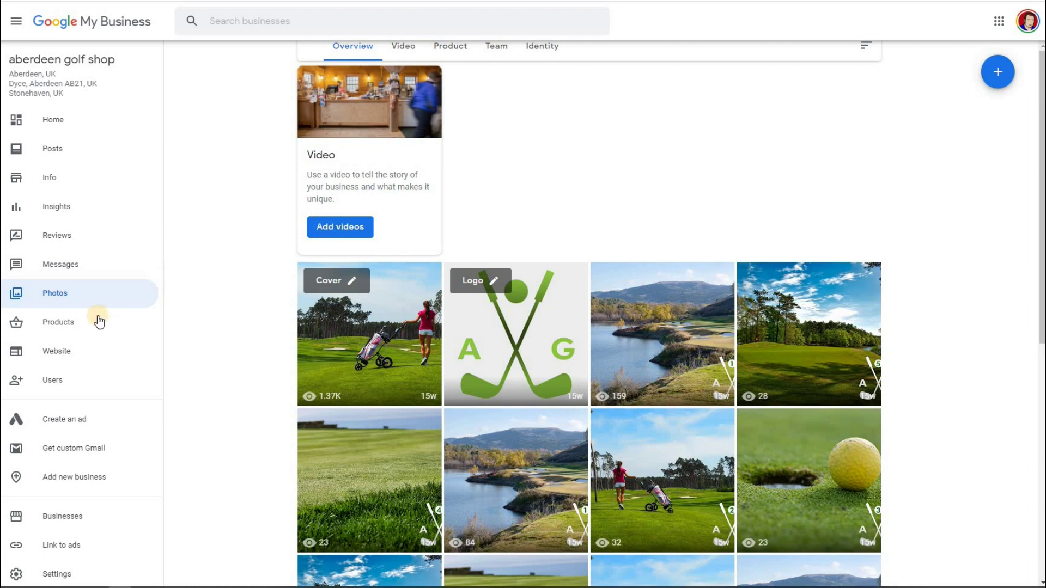
left_click(76, 326)
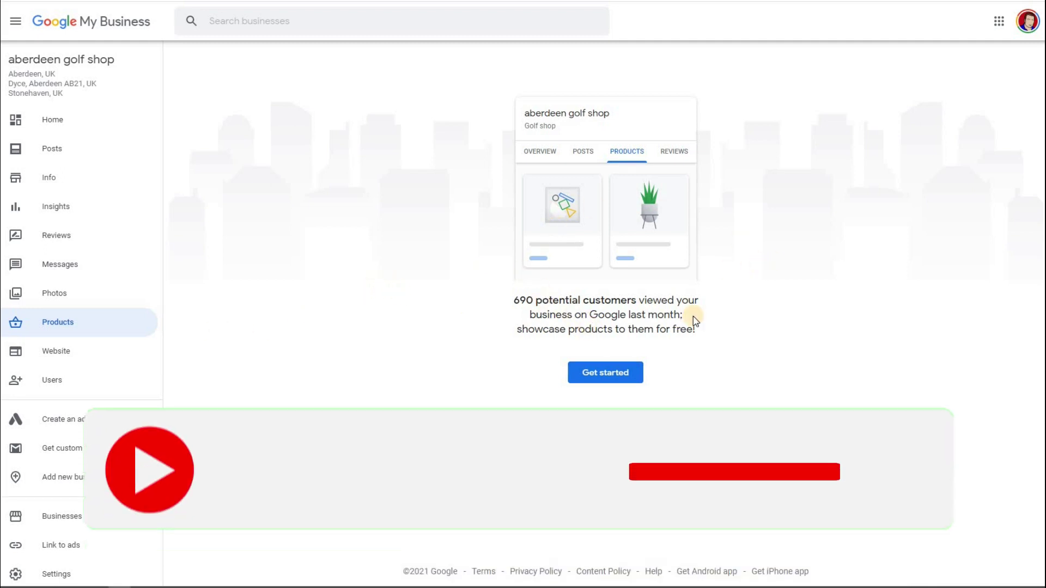
Open the golf shop's unpublished website editor and check the Manage users list, showing a single primary owner
left_click(59, 353)
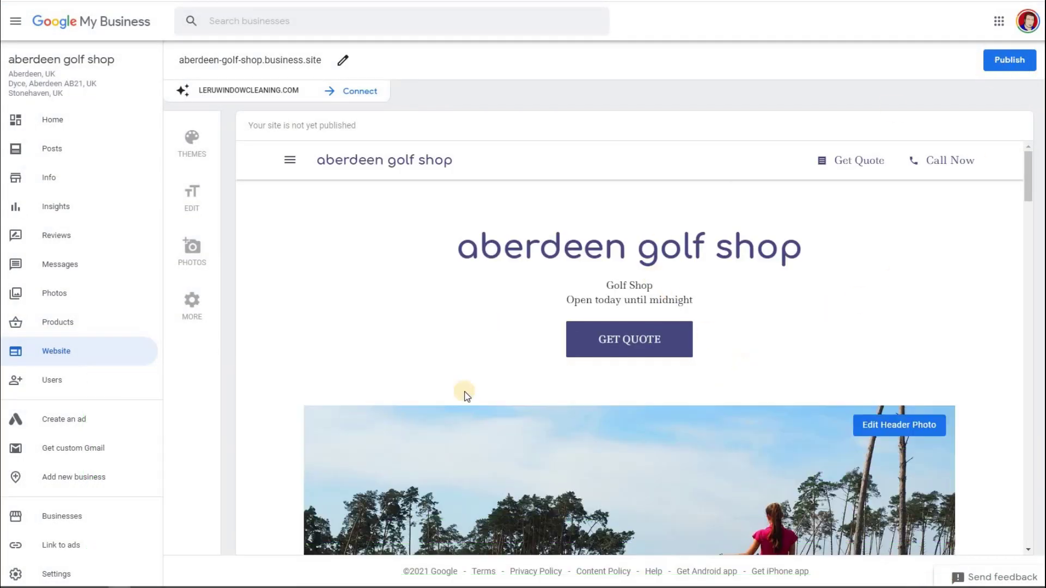
left_click(52, 381)
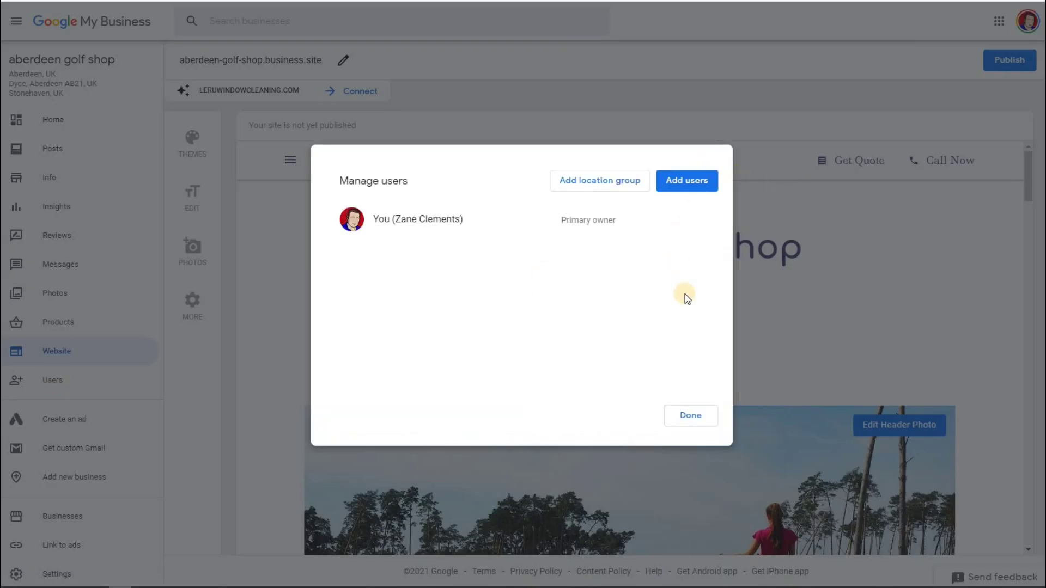
left_click(687, 416)
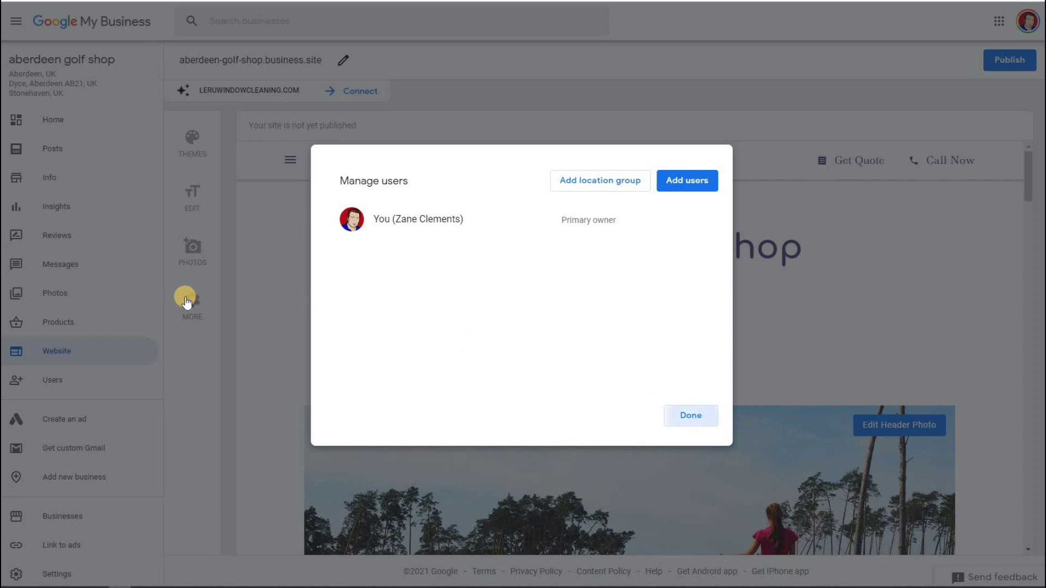